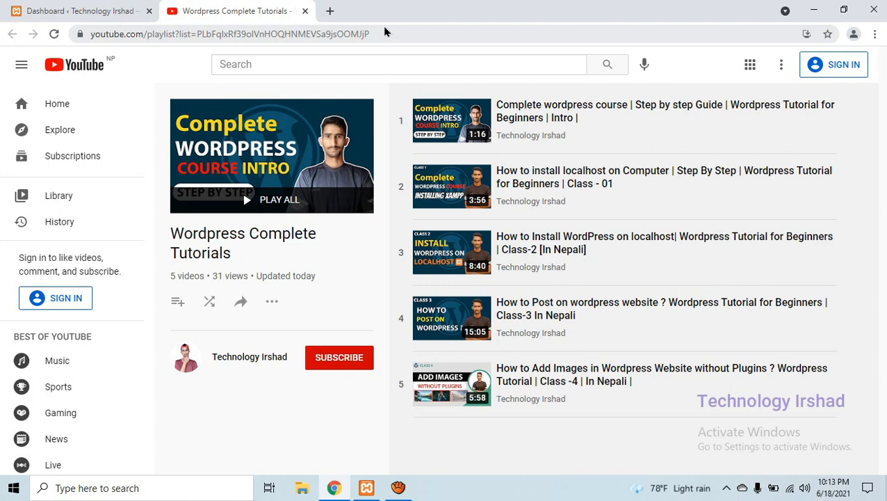
Switch to the WordPress dashboard and open the page of installed themes
{"action": "key", "text": "ctrl+Tab"}
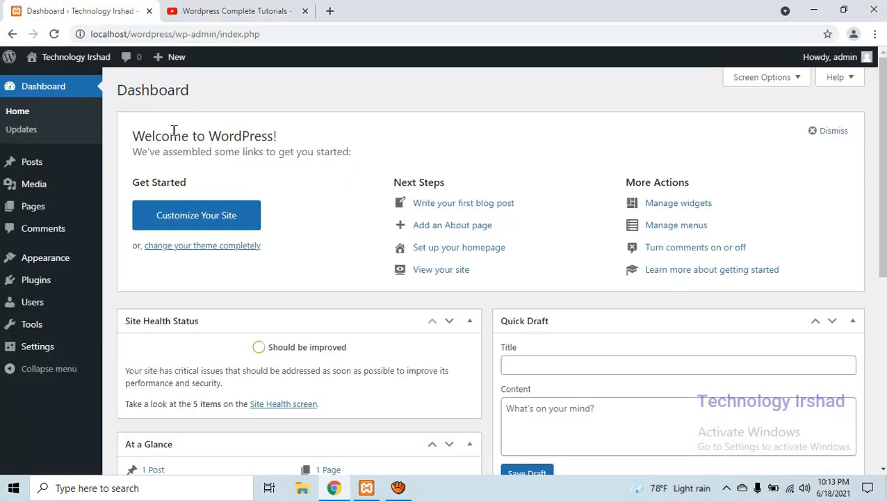
{"action": "mouse_move", "coordinate": [55, 184]}
{"action": "mouse_move", "coordinate": [59, 260]}
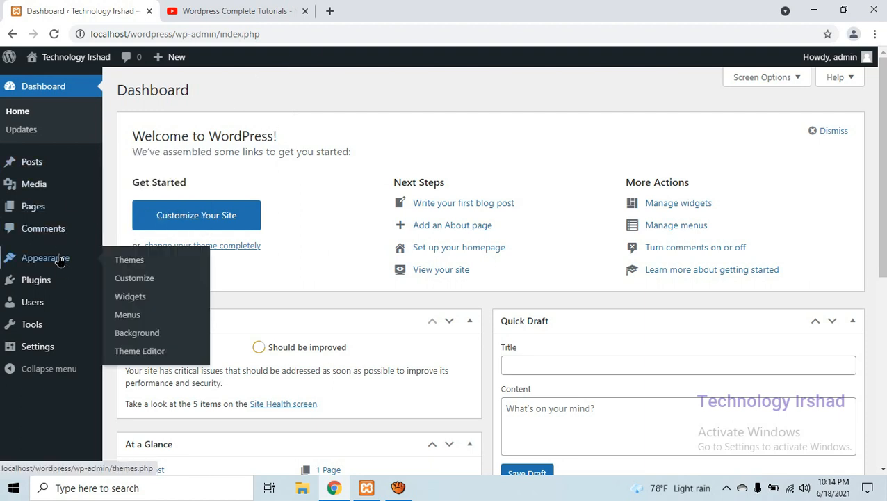
{"action": "left_click", "coordinate": [119, 260]}
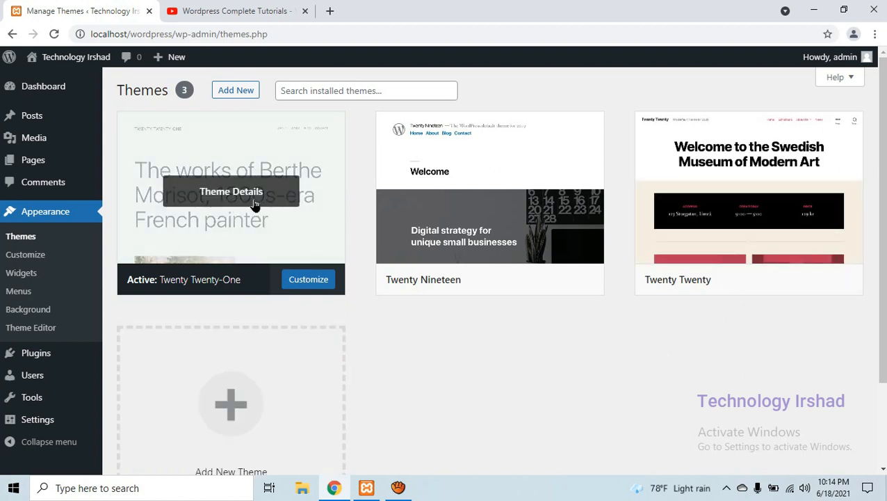
{"action": "mouse_move", "coordinate": [779, 209]}
{"action": "mouse_move", "coordinate": [429, 292]}
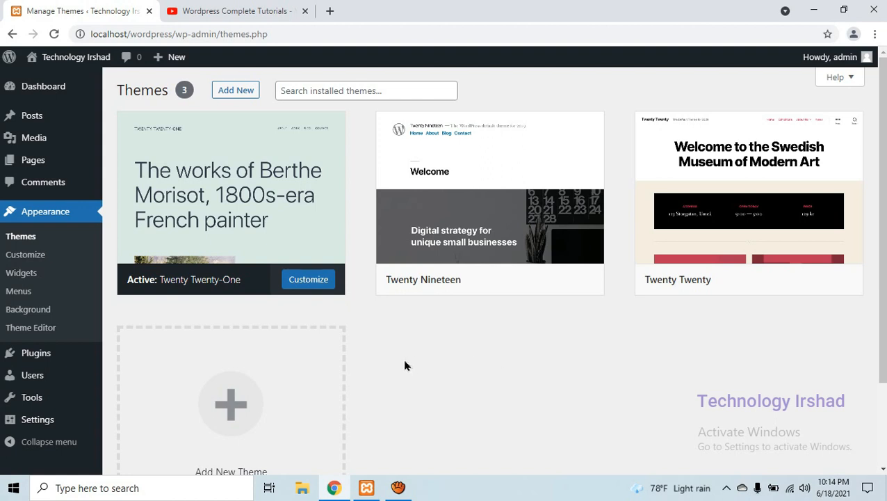
{"action": "mouse_move", "coordinate": [147, 290]}
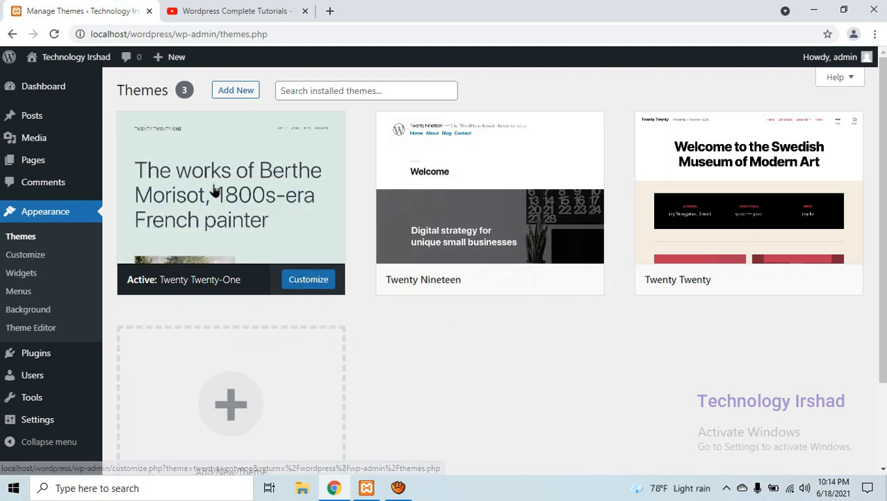
Open the site's front page in a new browser tab and switch to it
{"action": "right_click", "coordinate": [80, 63]}
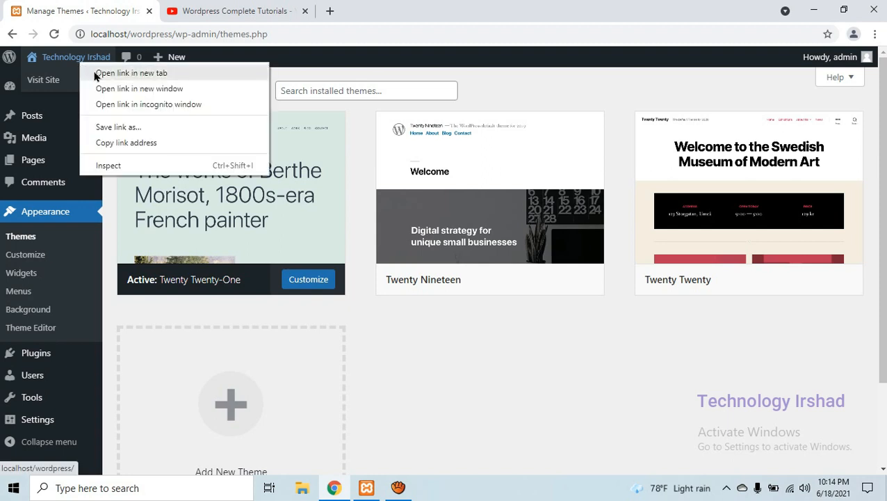
{"action": "left_click", "coordinate": [131, 73]}
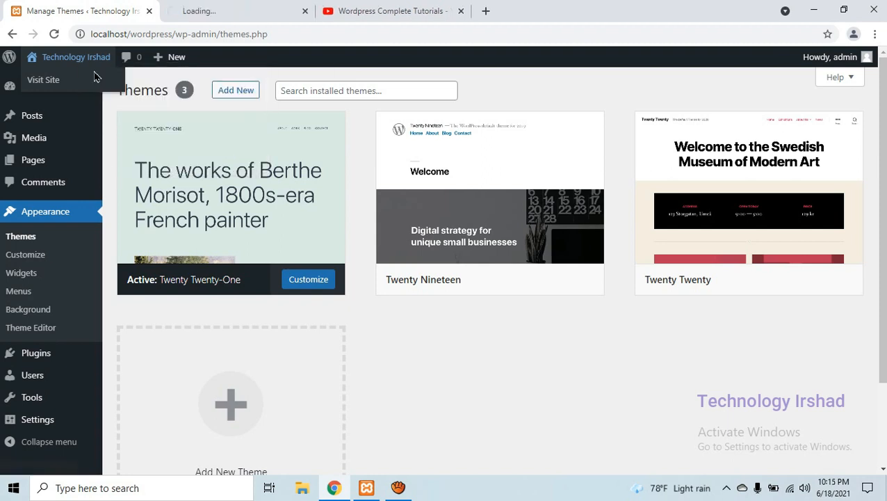
{"action": "left_click", "coordinate": [209, 7]}
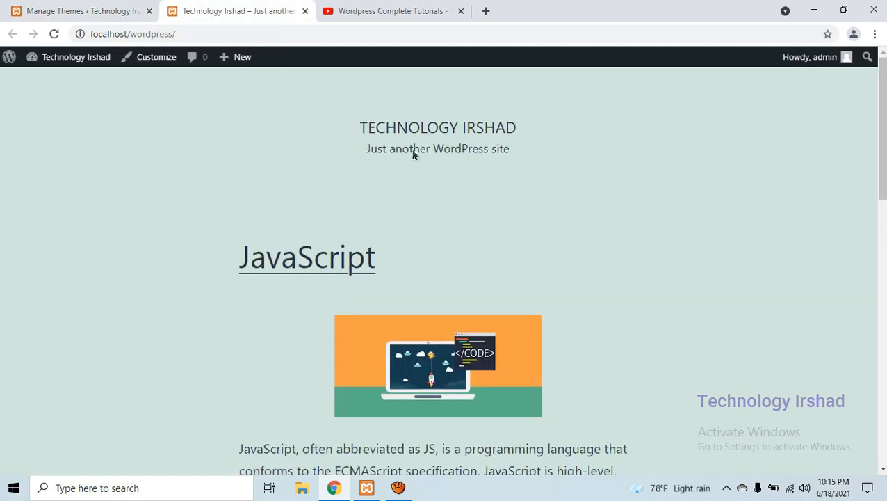
Compare the site's front page with the active Twenty Twenty-One theme and return to the installed themes
{"action": "left_click", "coordinate": [143, 6]}
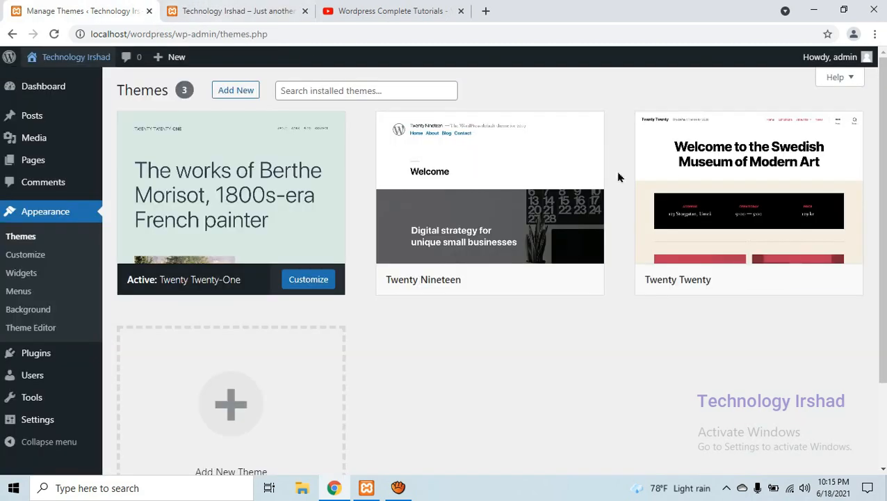
{"action": "left_click", "coordinate": [285, 6]}
{"action": "left_click_drag", "start_coordinate": [334, 127], "coordinate": [414, 187]}
{"action": "left_click", "coordinate": [203, 127]}
{"action": "left_click", "coordinate": [129, 6]}
{"action": "left_click", "coordinate": [244, 5]}
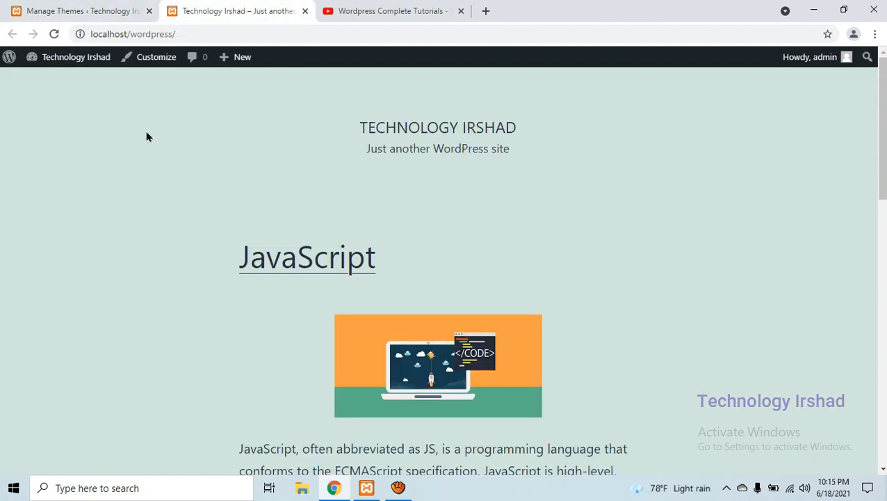
{"action": "left_click_drag", "start_coordinate": [94, 162], "coordinate": [625, 334]}
{"action": "left_click", "coordinate": [719, 208]}
{"action": "left_click_drag", "start_coordinate": [355, 127], "coordinate": [577, 178]}
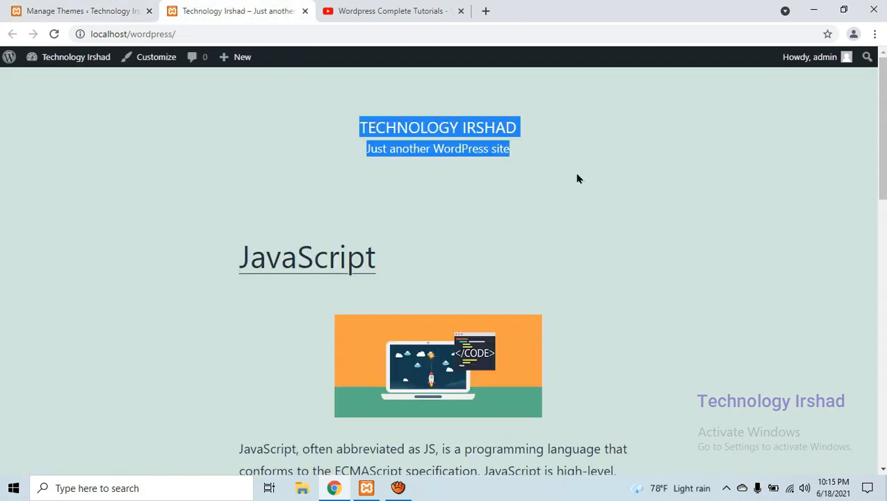
{"action": "left_click", "coordinate": [639, 178]}
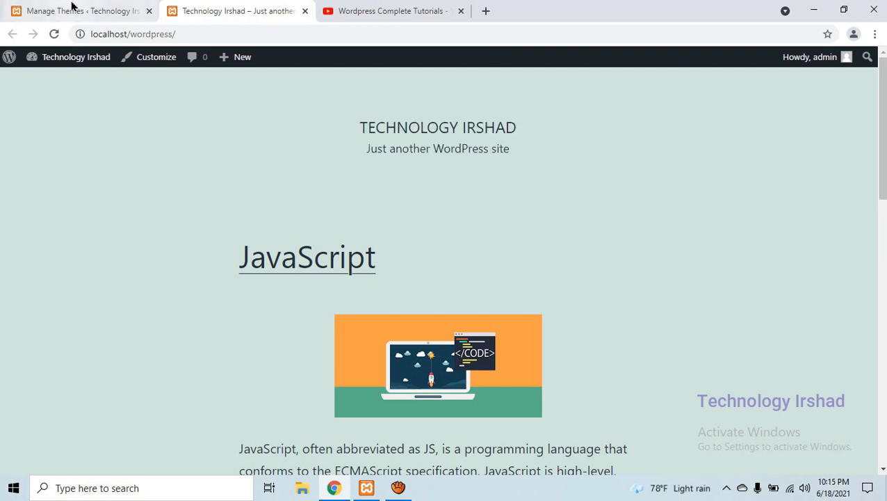
{"action": "left_click", "coordinate": [71, 7]}
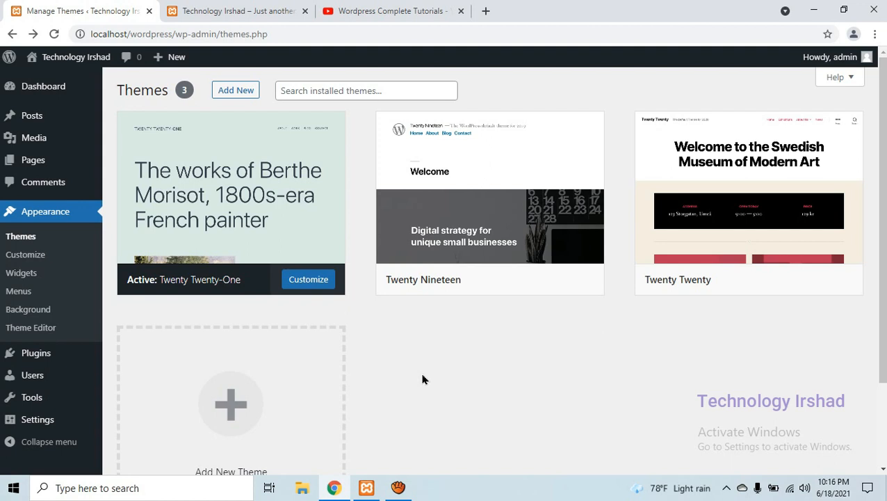
View the theme details of the installed Twenty Nineteen theme
{"action": "mouse_move", "coordinate": [525, 251]}
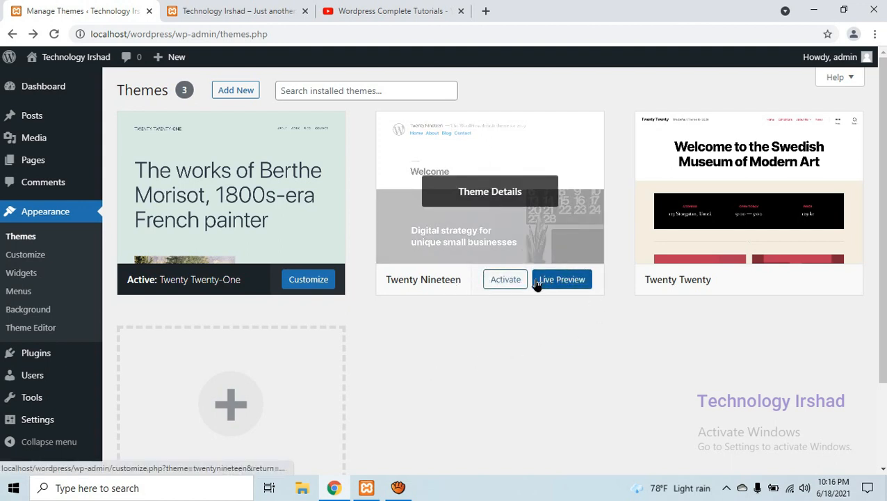
{"action": "left_click", "coordinate": [513, 196]}
{"action": "scroll", "coordinate": [757, 240], "scroll_direction": "down", "scroll_amount": 1}
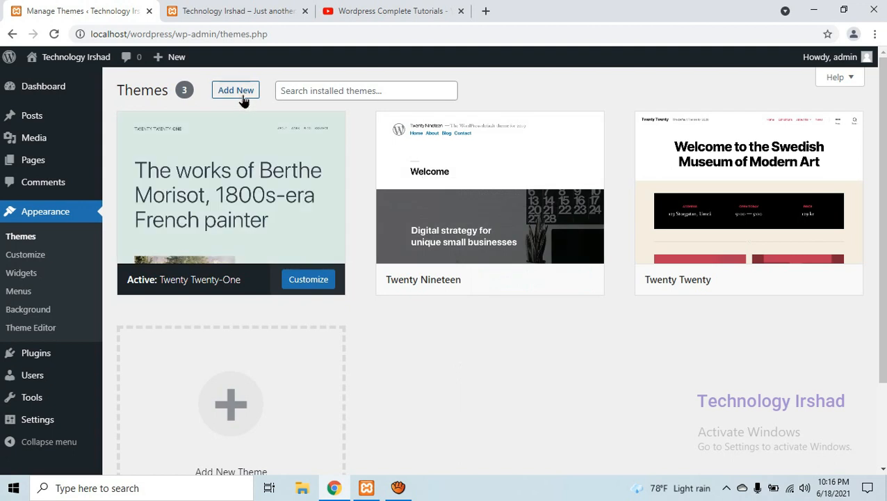
Open the page for adding new themes and browse the featured themes
{"action": "left_click", "coordinate": [241, 97]}
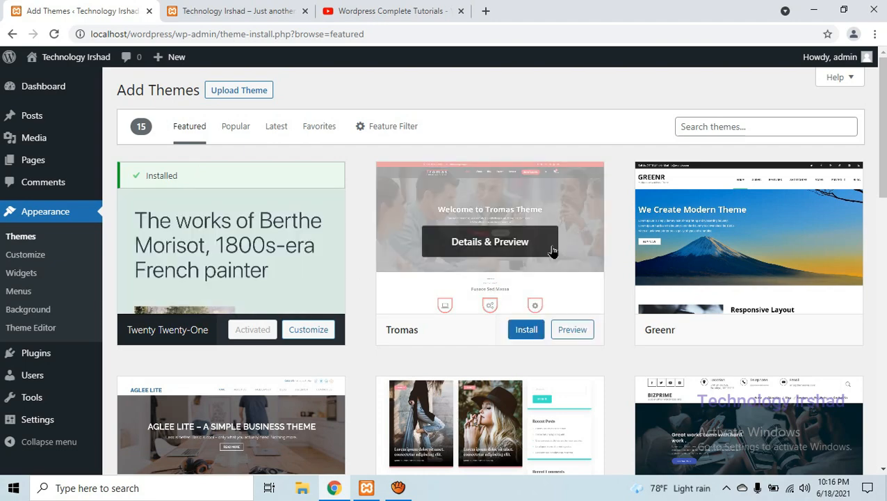
{"action": "scroll", "coordinate": [385, 269], "scroll_direction": "down", "scroll_amount": 10}
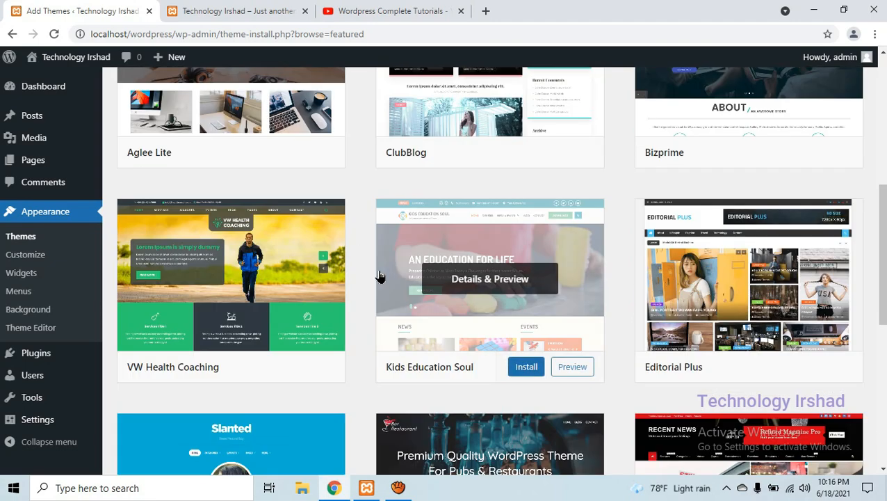
{"action": "scroll", "coordinate": [376, 277], "scroll_direction": "down", "scroll_amount": 1}
{"action": "scroll", "coordinate": [377, 278], "scroll_direction": "up", "scroll_amount": 5}
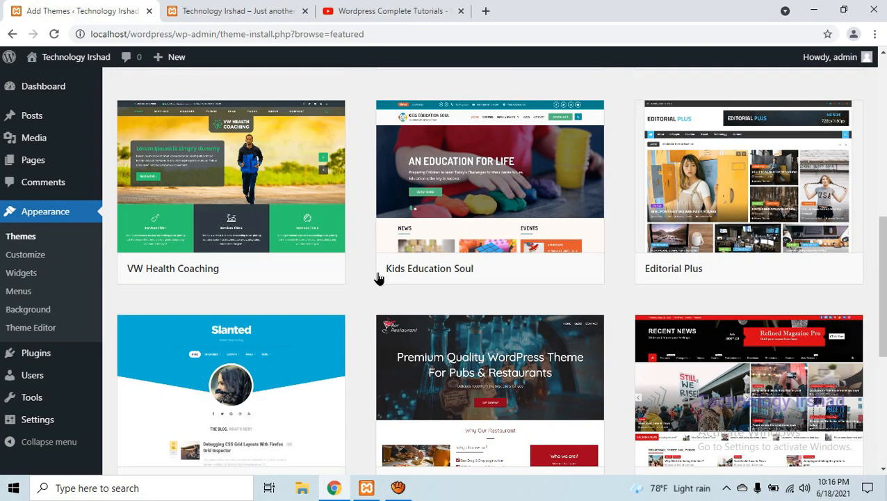
{"action": "scroll", "coordinate": [377, 281], "scroll_direction": "down", "scroll_amount": 5}
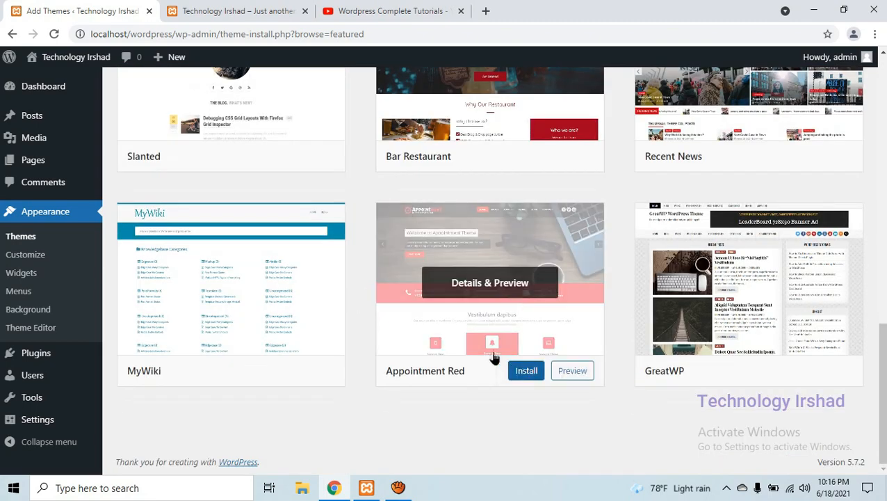
{"action": "scroll", "coordinate": [434, 341], "scroll_direction": "up", "scroll_amount": 5}
{"action": "scroll", "coordinate": [436, 345], "scroll_direction": "up", "scroll_amount": 6}
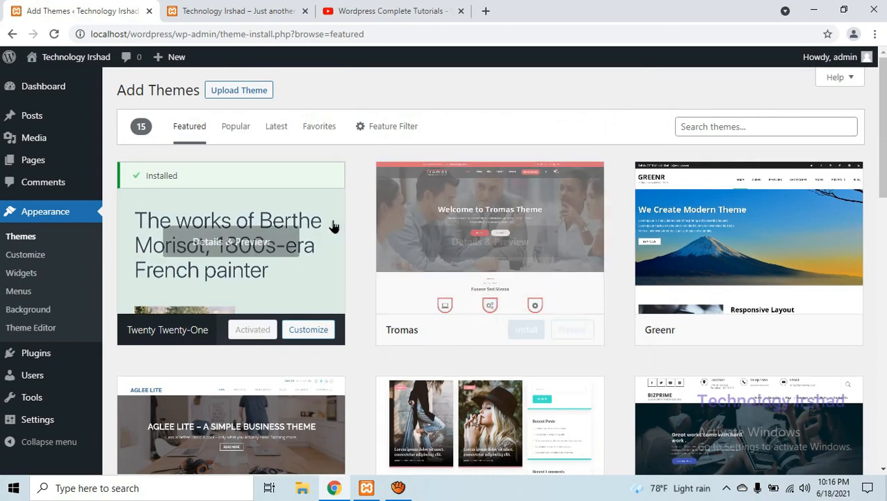
{"action": "left_click", "coordinate": [198, 129]}
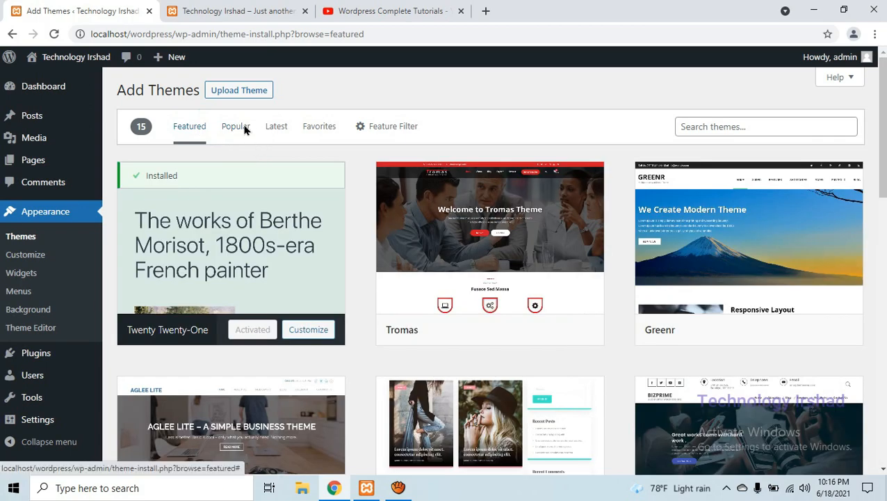
Browse the popular themes available for installation
{"action": "left_click", "coordinate": [244, 127]}
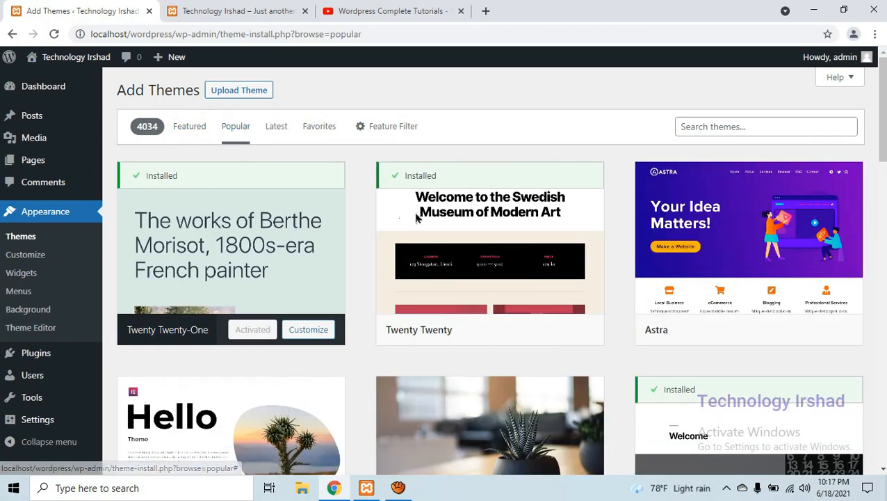
{"action": "scroll", "coordinate": [487, 283], "scroll_direction": "down", "scroll_amount": 10}
{"action": "scroll", "coordinate": [512, 287], "scroll_direction": "up", "scroll_amount": 4}
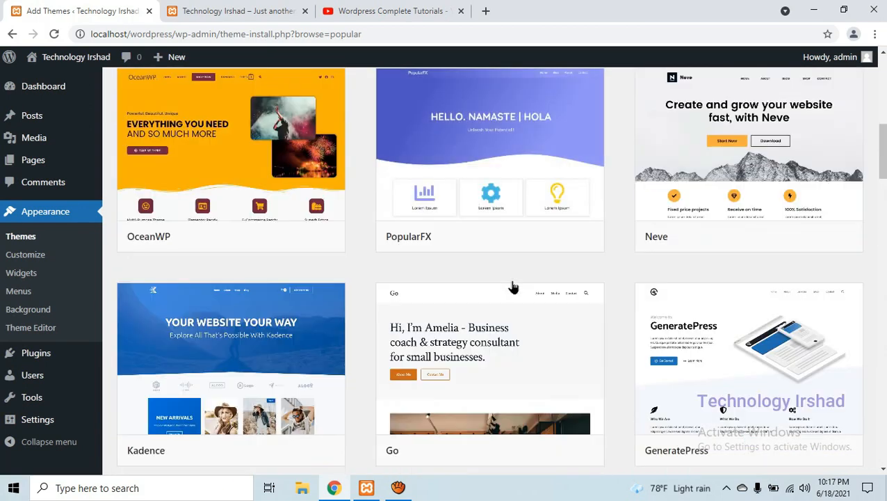
{"action": "scroll", "coordinate": [512, 288], "scroll_direction": "up", "scroll_amount": 5}
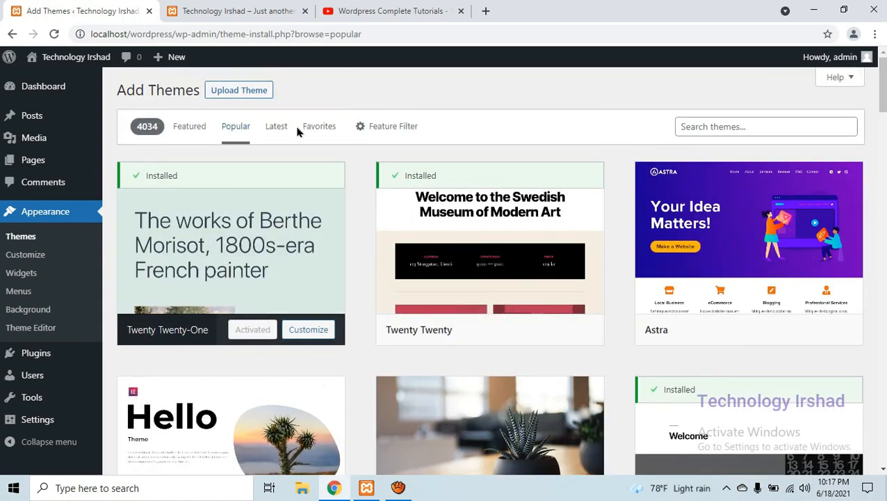
Browse the latest themes and open the favorites view
{"action": "left_click", "coordinate": [279, 123]}
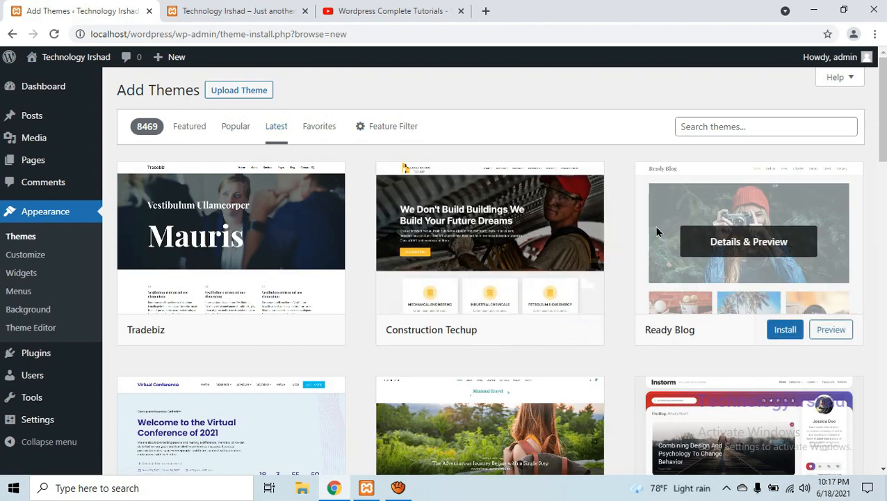
{"action": "scroll", "coordinate": [696, 243], "scroll_direction": "down", "scroll_amount": 3}
{"action": "scroll", "coordinate": [602, 258], "scroll_direction": "up", "scroll_amount": 3}
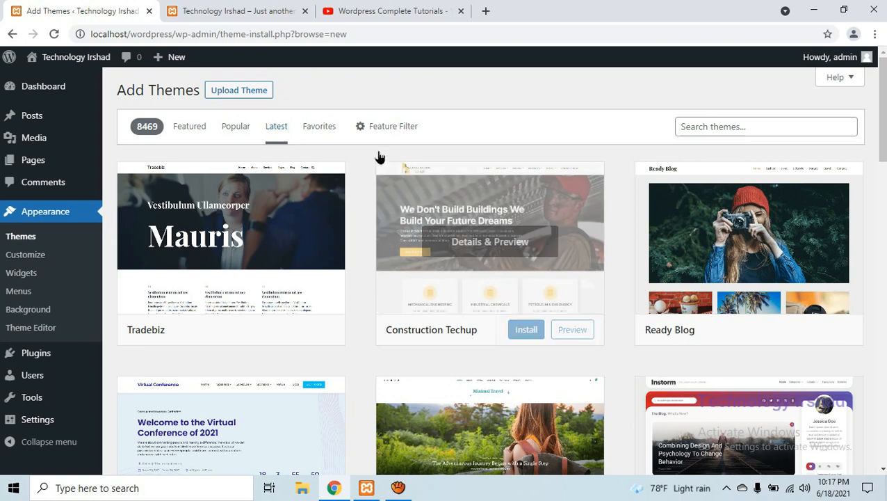
{"action": "left_click", "coordinate": [315, 128]}
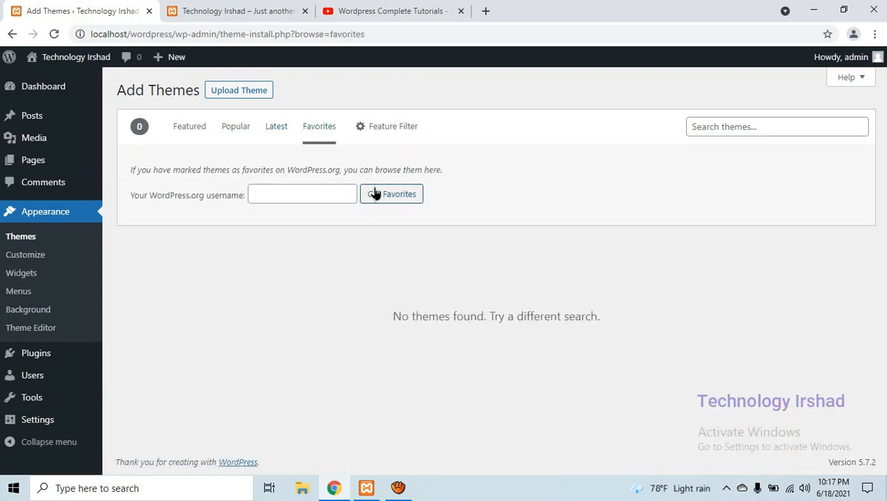
Filter the available themes by the subject Blog and the feature Accessibility Ready
{"action": "left_click", "coordinate": [396, 128]}
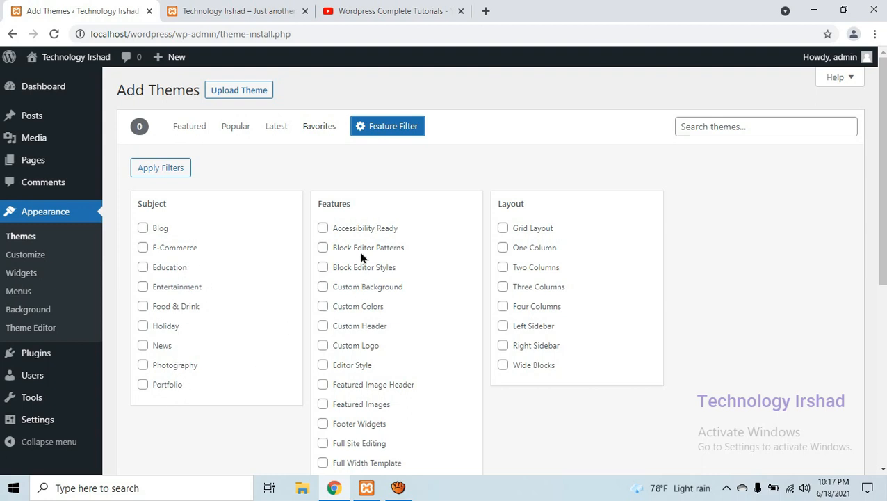
{"action": "scroll", "coordinate": [359, 250], "scroll_direction": "down", "scroll_amount": 3}
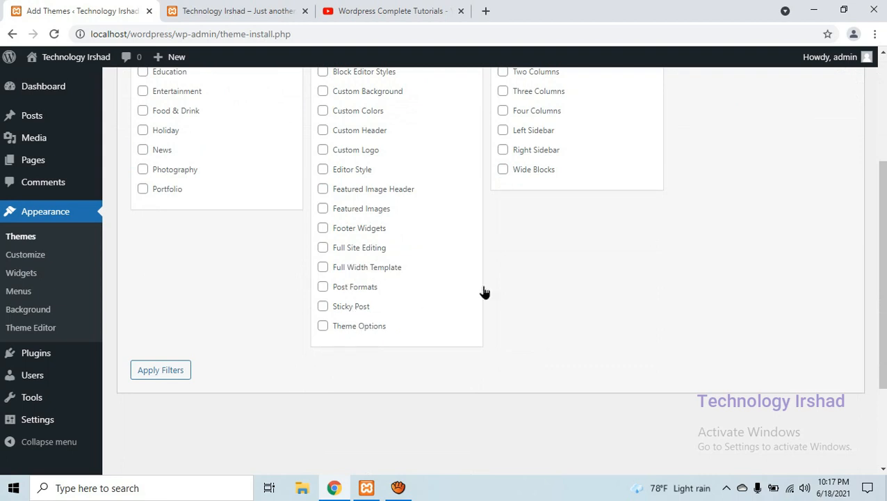
{"action": "scroll", "coordinate": [486, 291], "scroll_direction": "up", "scroll_amount": 3}
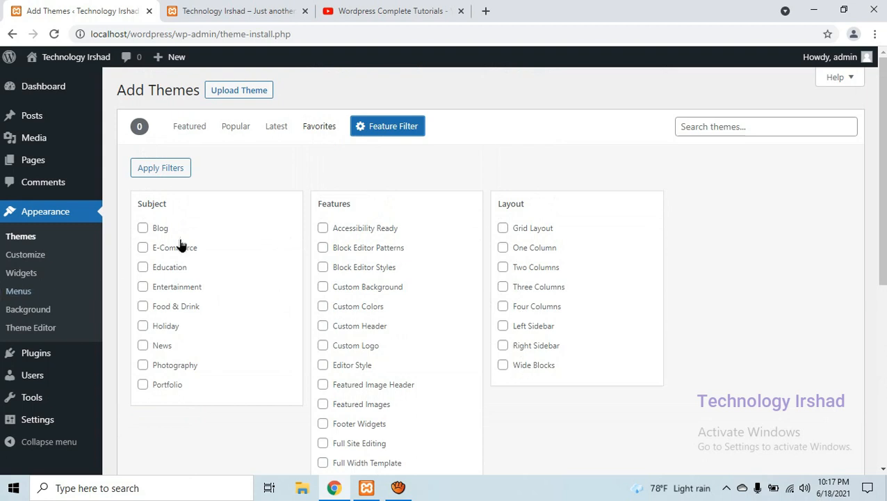
{"action": "left_click", "coordinate": [142, 228]}
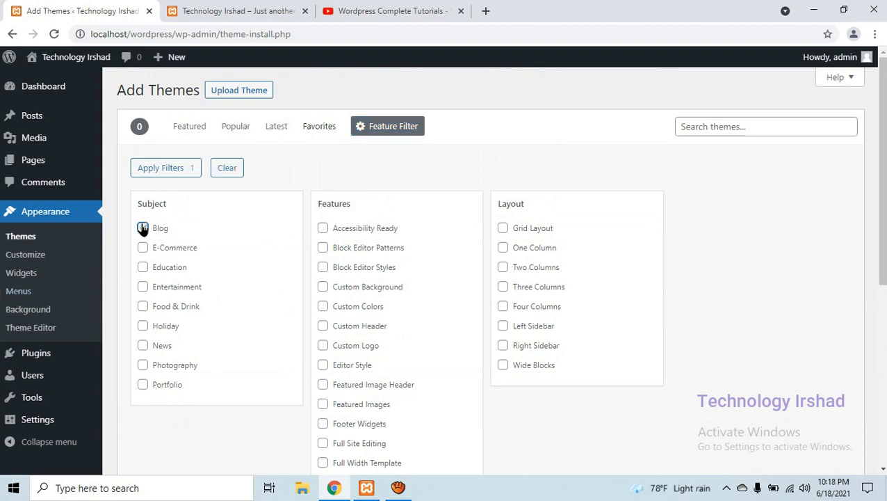
{"action": "left_click", "coordinate": [322, 228]}
{"action": "scroll", "coordinate": [285, 228], "scroll_direction": "down", "scroll_amount": 3}
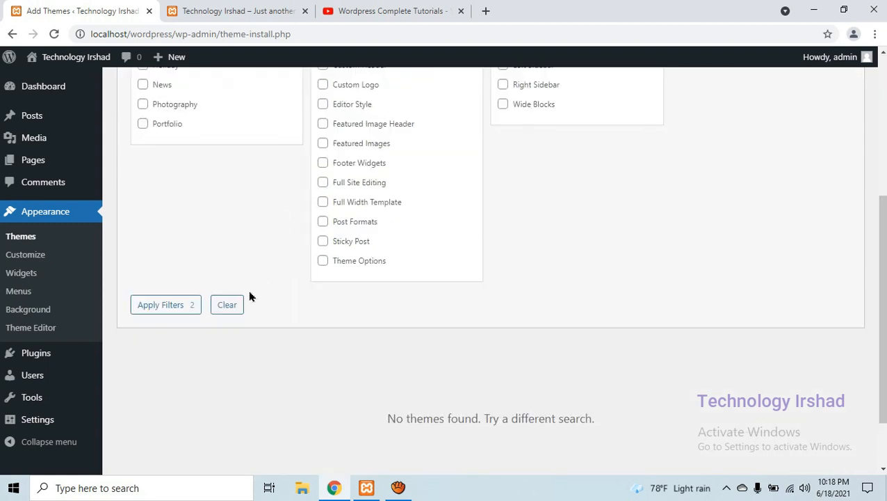
{"action": "left_click", "coordinate": [181, 306]}
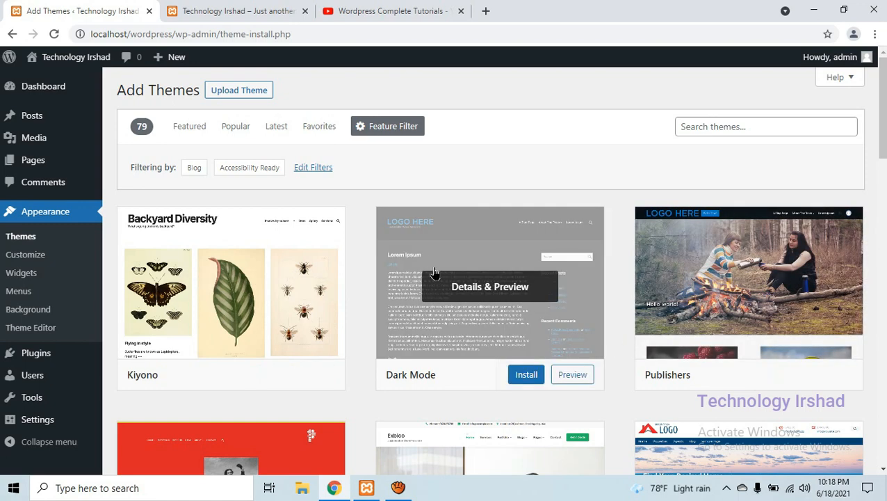
Replace the filtered list with the popular themes and search the theme directory for "astra"
{"action": "left_click", "coordinate": [237, 127]}
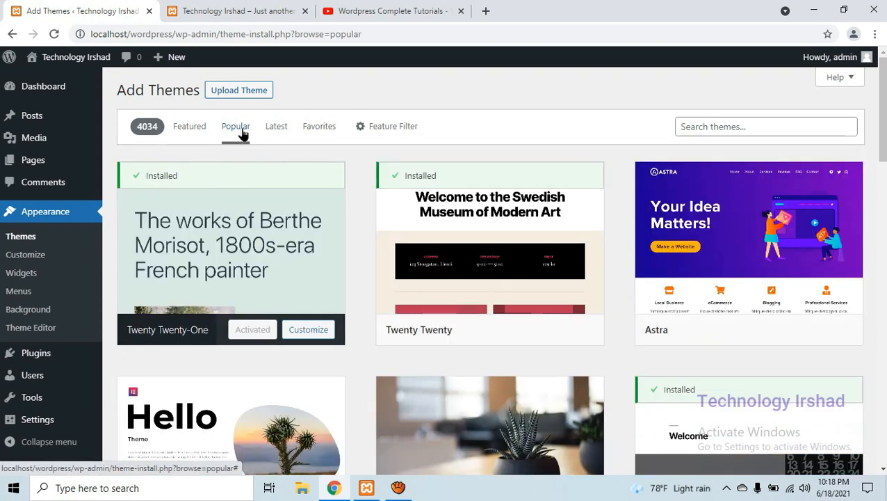
{"action": "left_click", "coordinate": [740, 125]}
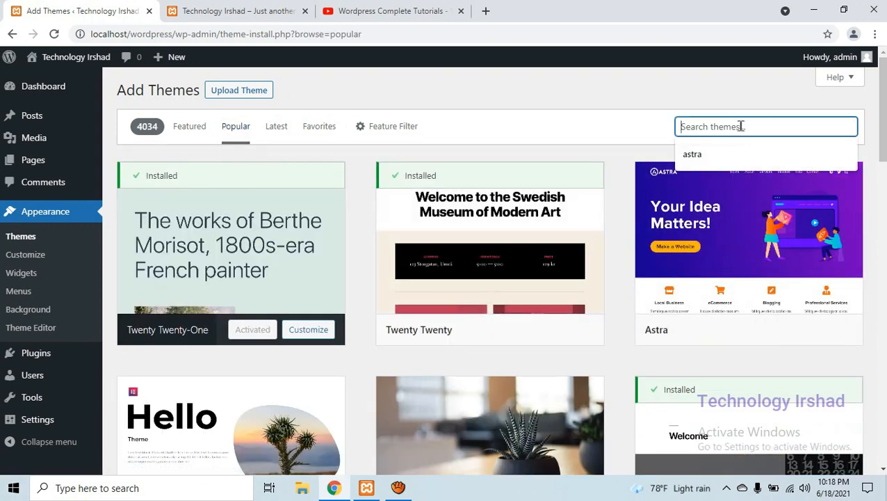
{"action": "left_click", "coordinate": [729, 156]}
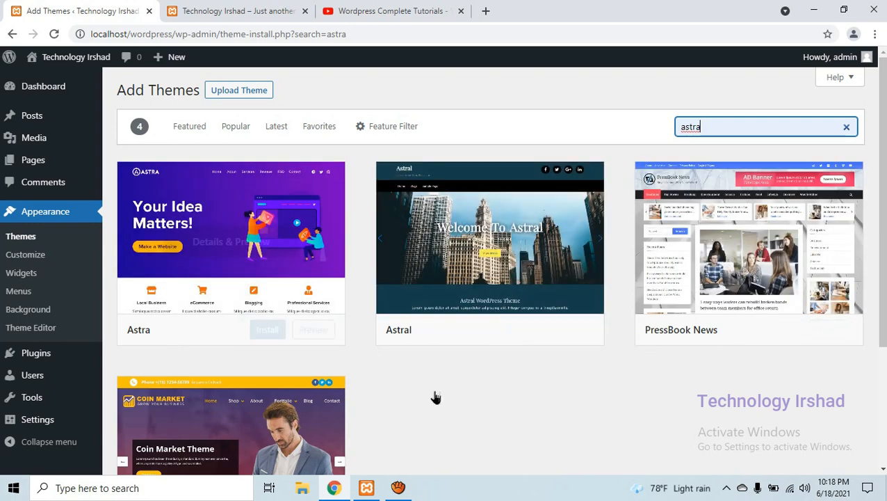
Install the Astra theme from the search results
{"action": "left_click", "coordinate": [277, 327]}
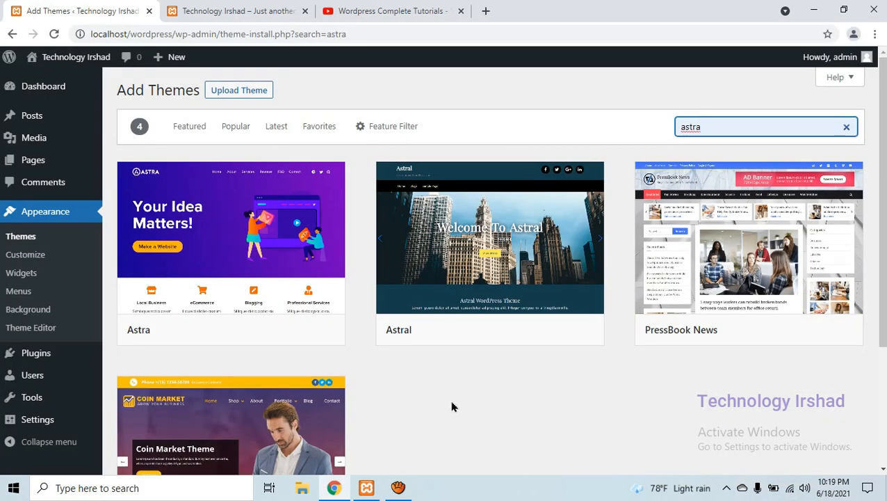
{"action": "left_click", "coordinate": [452, 407]}
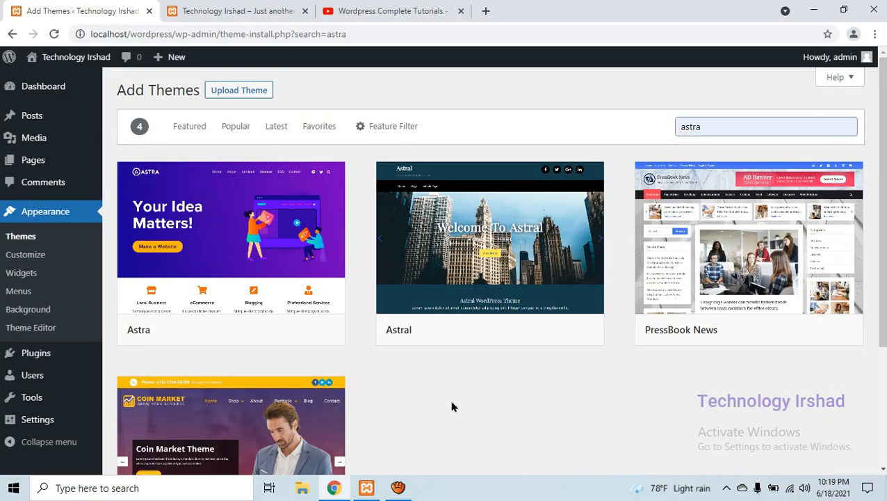
{"action": "mouse_move", "coordinate": [278, 221]}
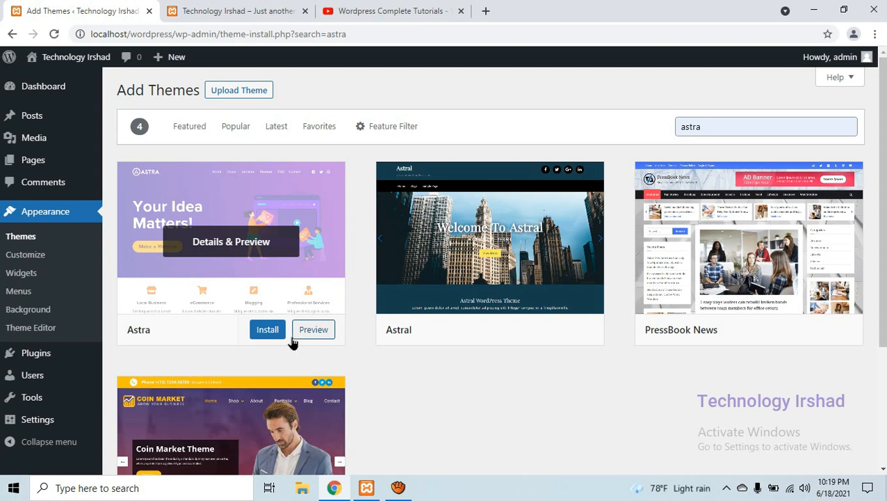
{"action": "left_click", "coordinate": [270, 333]}
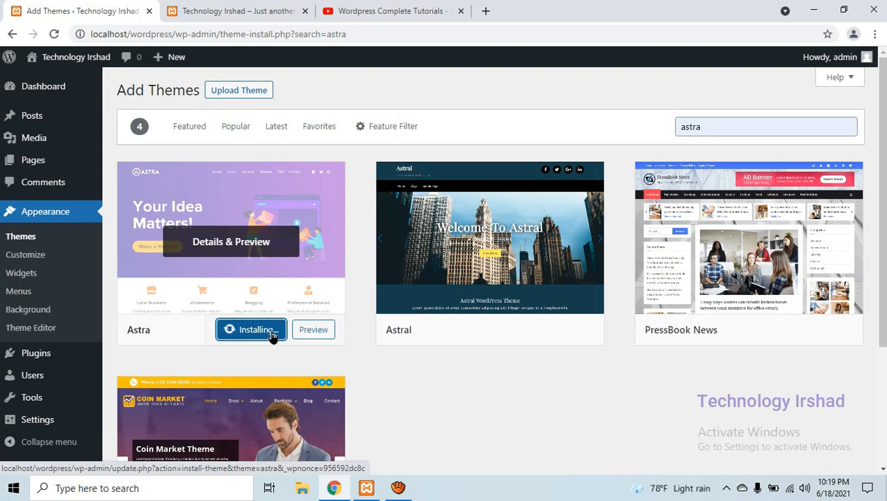
Open the details and preview of the Astra theme, look through its demo posts, and return to the search results
{"action": "left_click", "coordinate": [248, 242]}
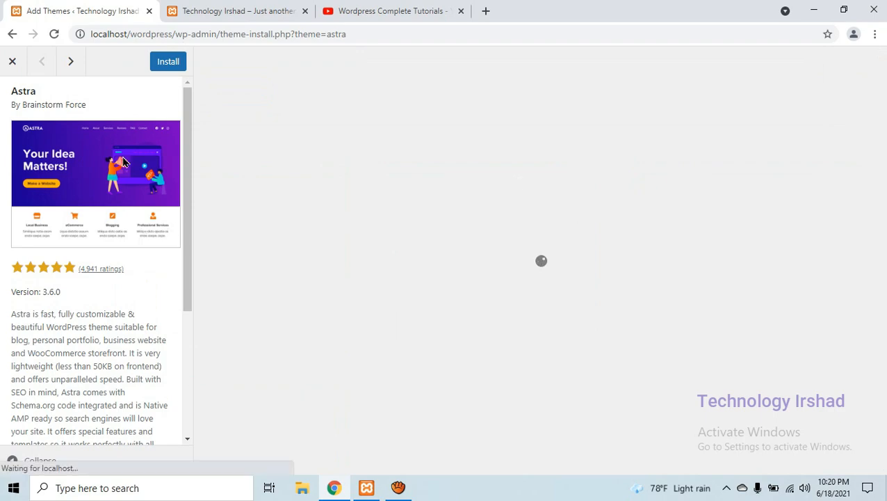
{"action": "scroll", "coordinate": [546, 224], "scroll_direction": "down", "scroll_amount": 3}
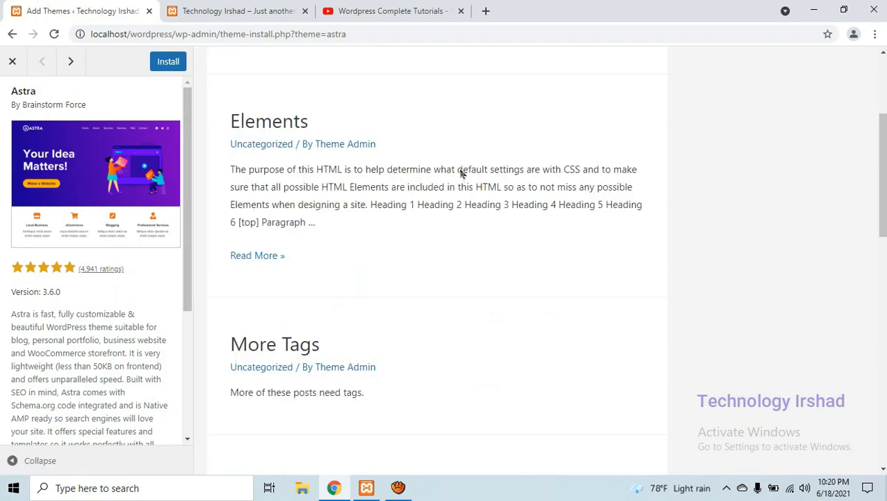
{"action": "scroll", "coordinate": [460, 173], "scroll_direction": "down", "scroll_amount": 5}
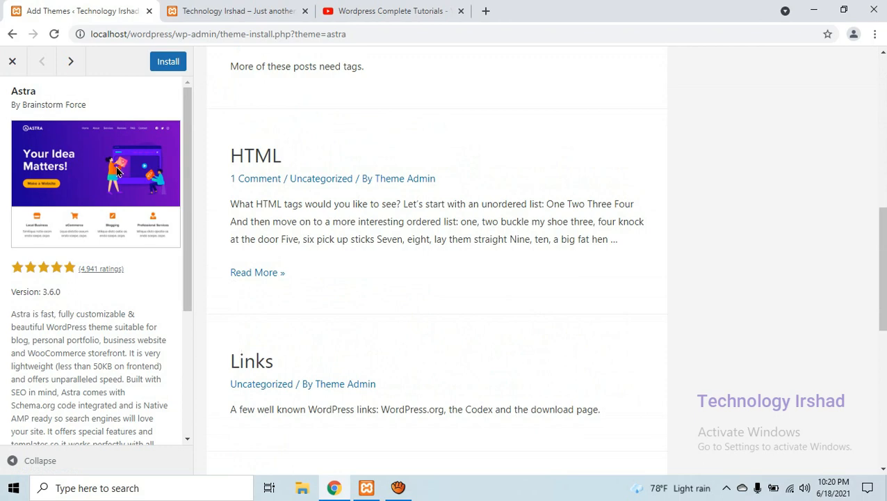
{"action": "scroll", "coordinate": [542, 201], "scroll_direction": "up", "scroll_amount": 5}
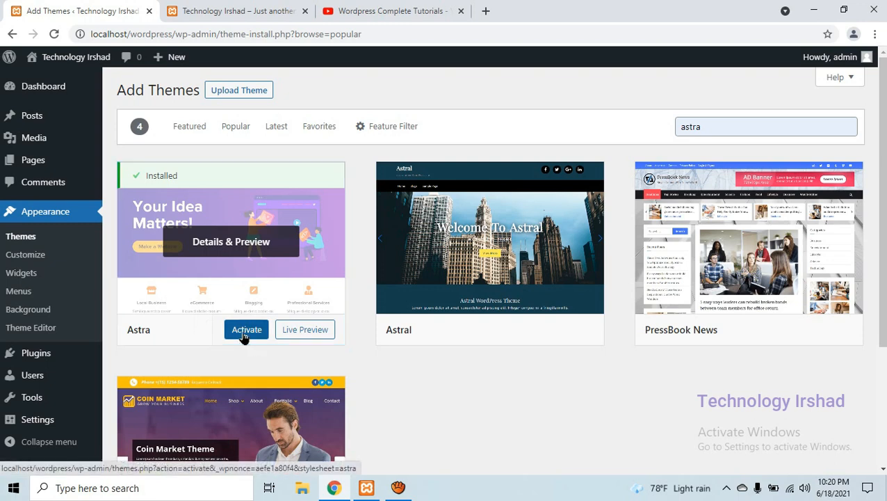
Activate the Astra theme and reopen the site's front page in a new browser tab in place of the old one
{"action": "left_click", "coordinate": [244, 331]}
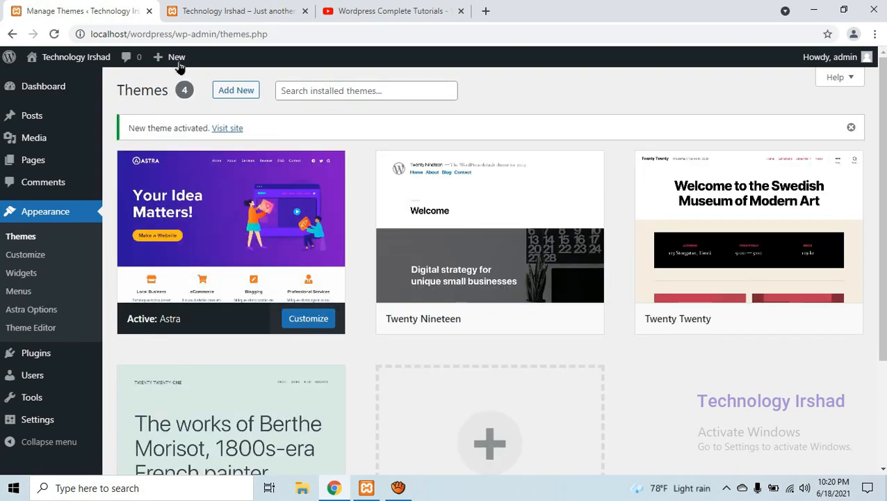
{"action": "left_click", "coordinate": [311, 11]}
{"action": "right_click", "coordinate": [87, 63]}
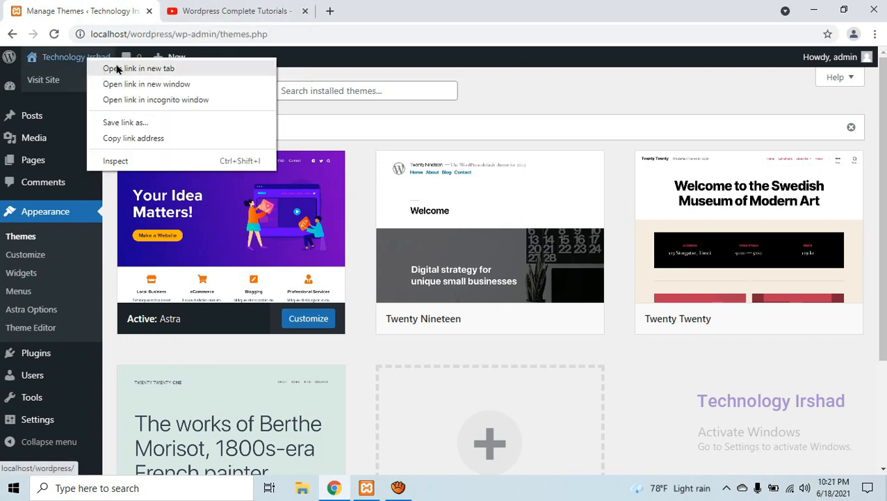
{"action": "left_click", "coordinate": [116, 69]}
{"action": "left_click", "coordinate": [230, 6]}
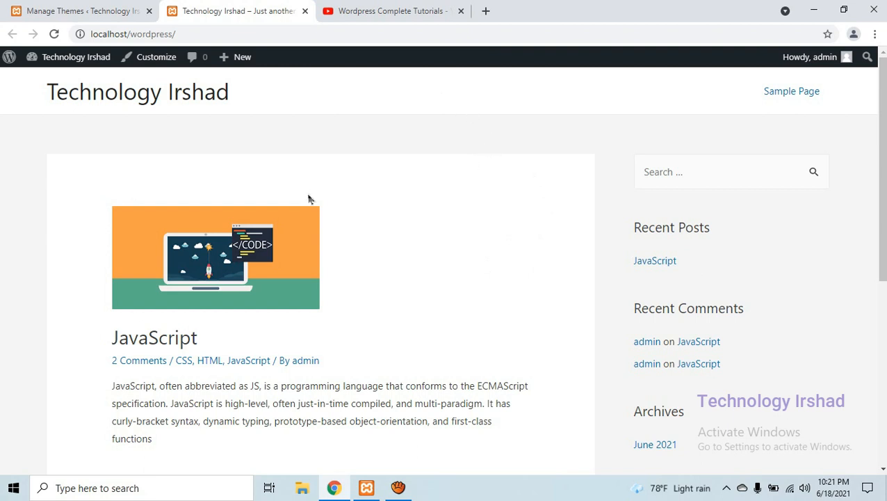
Examine the site's title, sidebar widgets and footer under the Astra theme, and return to the Themes admin page
{"action": "left_click", "coordinate": [103, 98]}
{"action": "left_click_drag", "start_coordinate": [692, 231], "coordinate": [638, 226]}
{"action": "left_click", "coordinate": [693, 279]}
{"action": "scroll", "coordinate": [739, 291], "scroll_direction": "down", "scroll_amount": 5}
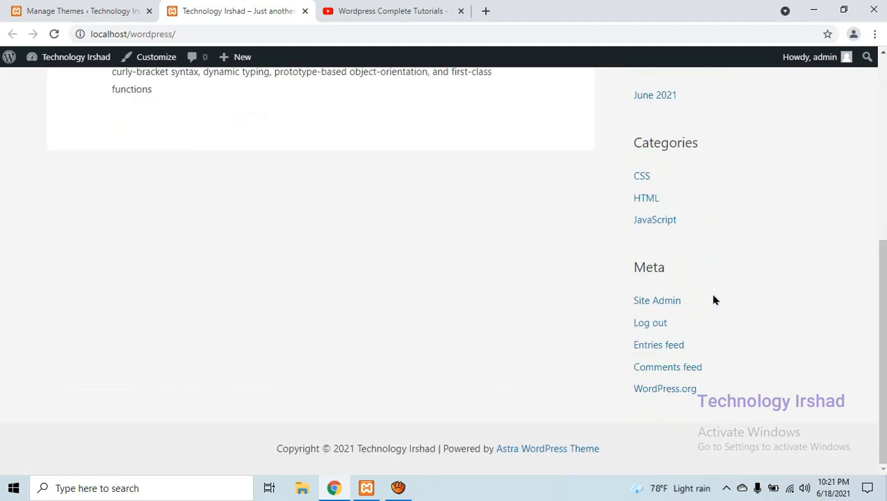
{"action": "scroll", "coordinate": [532, 315], "scroll_direction": "up", "scroll_amount": 5}
{"action": "key", "text": "ctrl+shift+Tab"}
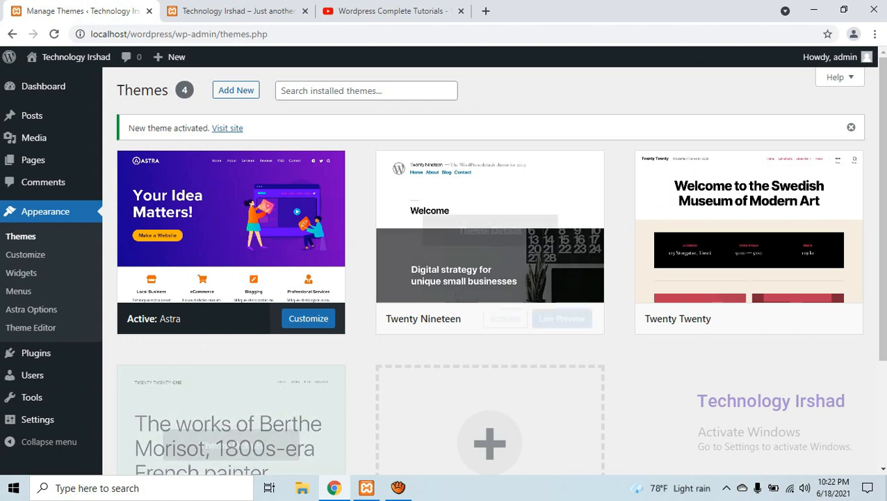
Switch to File Explorer, examine the theme files in C:\xampp\htdocs\wordpress\wp-content\themes\astra, and close the window
{"action": "left_click", "coordinate": [301, 490]}
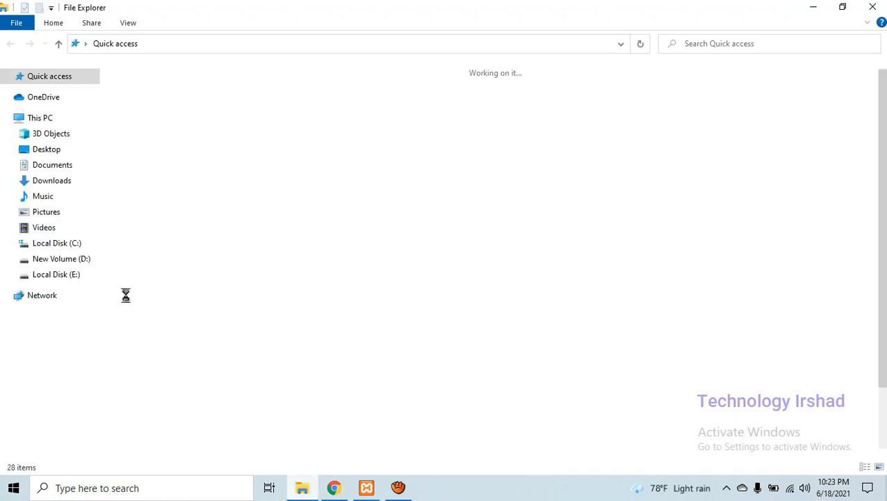
{"action": "left_click", "coordinate": [55, 242]}
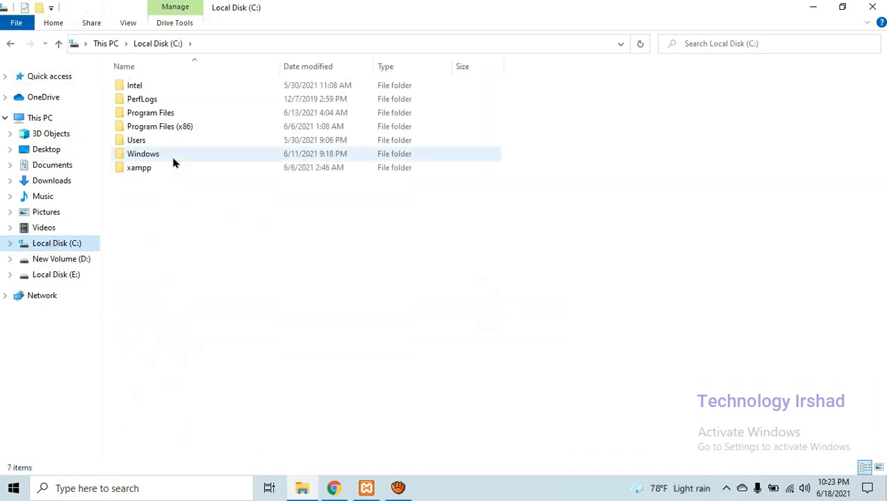
{"action": "double_click", "coordinate": [158, 171]}
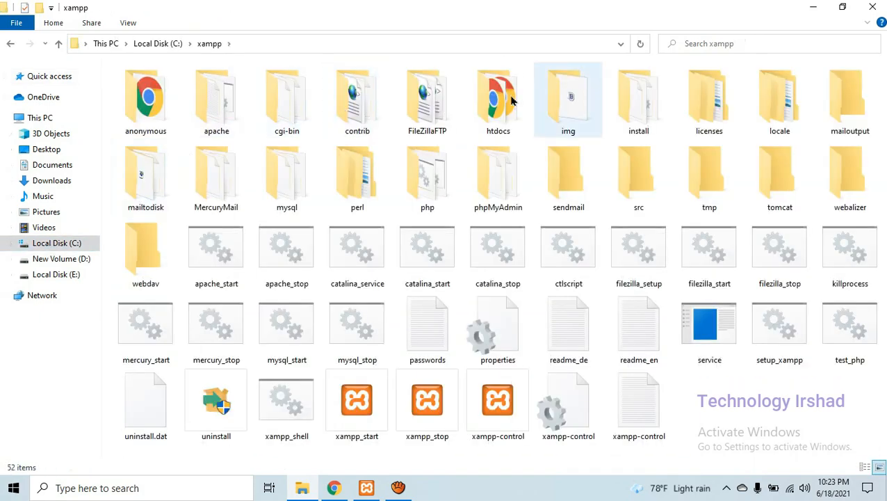
{"action": "double_click", "coordinate": [511, 101]}
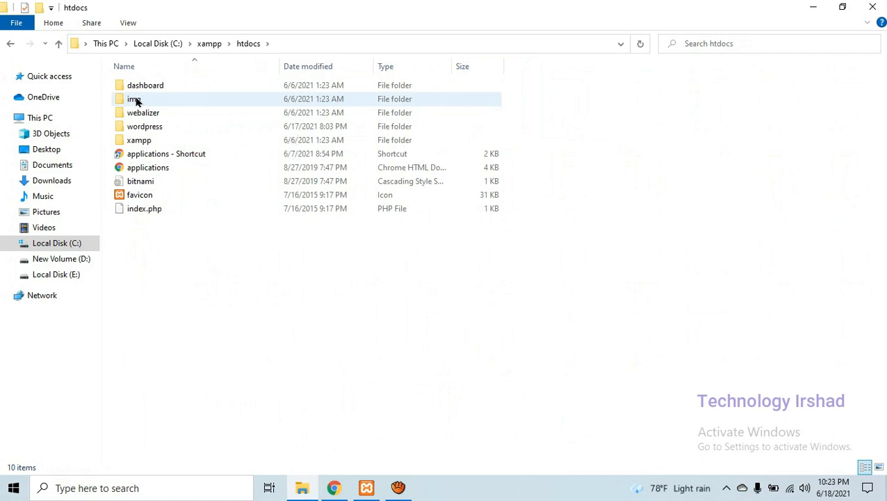
{"action": "double_click", "coordinate": [153, 126]}
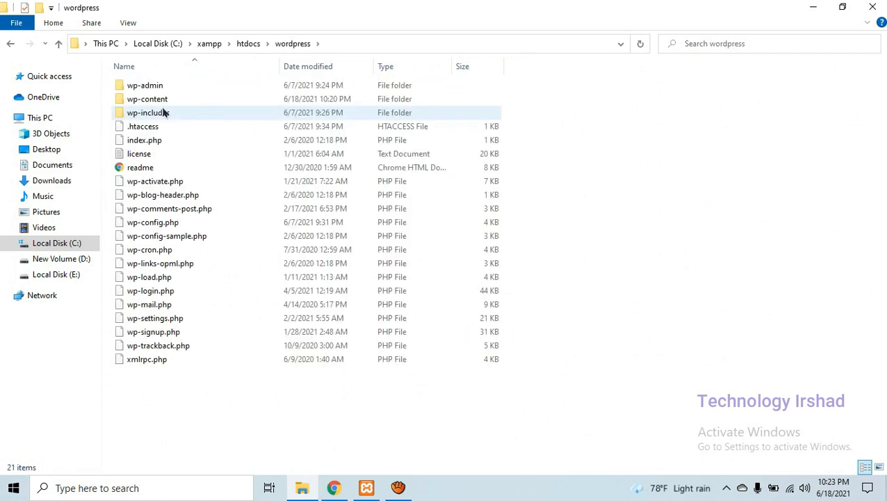
{"action": "double_click", "coordinate": [153, 99]}
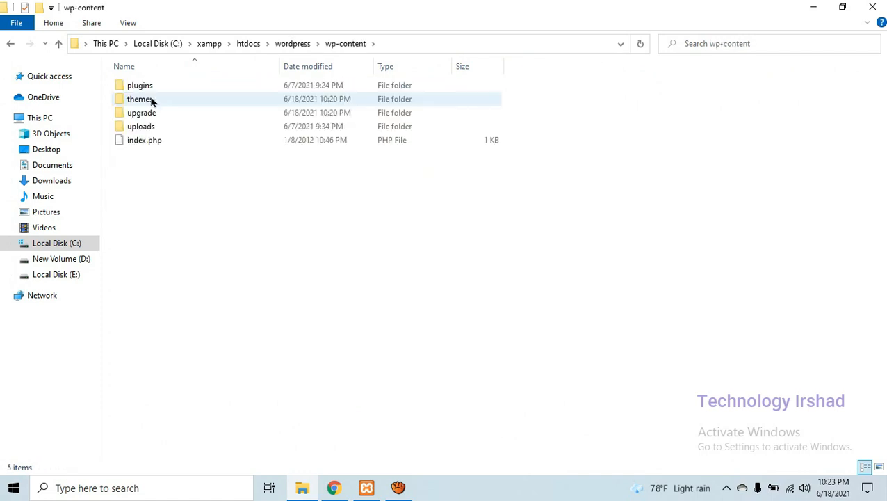
{"action": "double_click", "coordinate": [152, 101]}
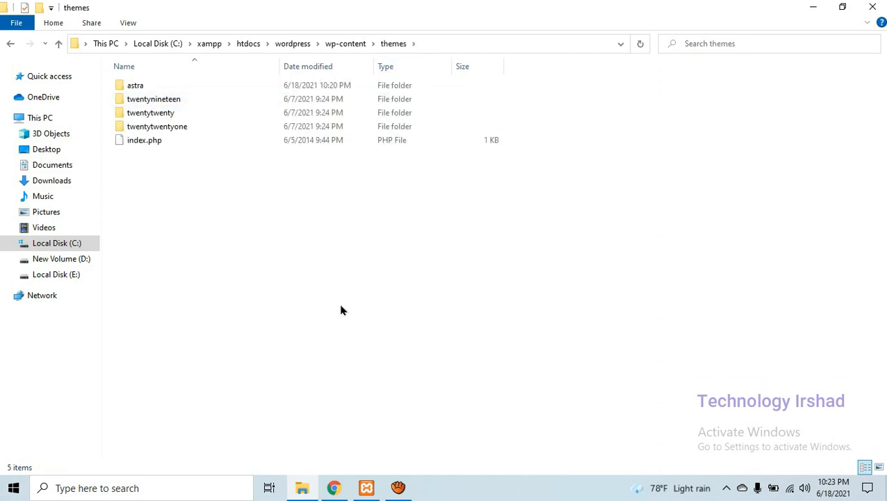
{"action": "double_click", "coordinate": [157, 91]}
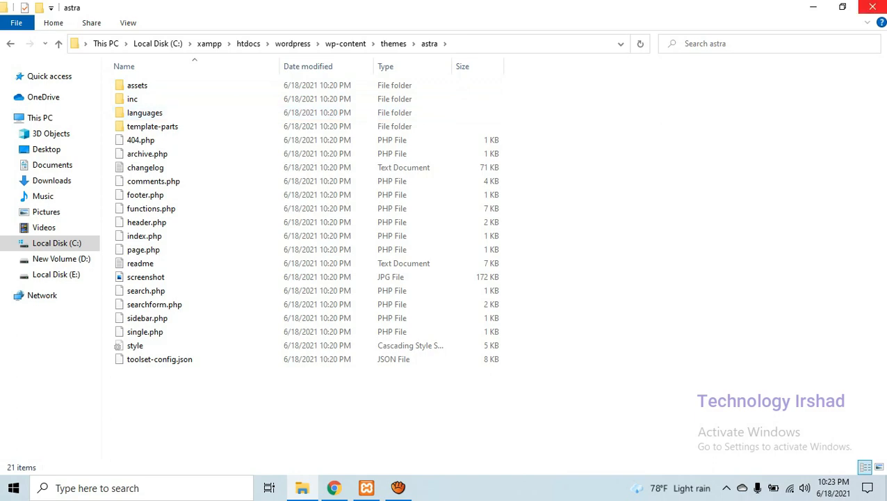
{"action": "left_click", "coordinate": [873, 7]}
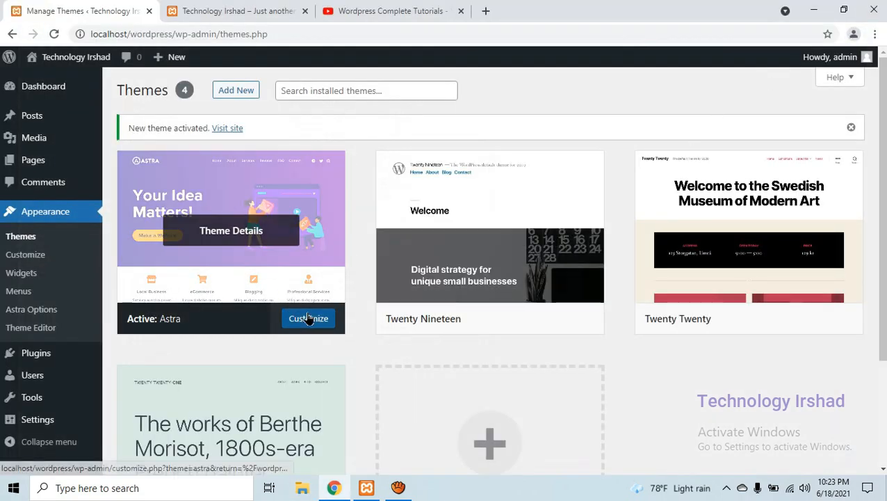